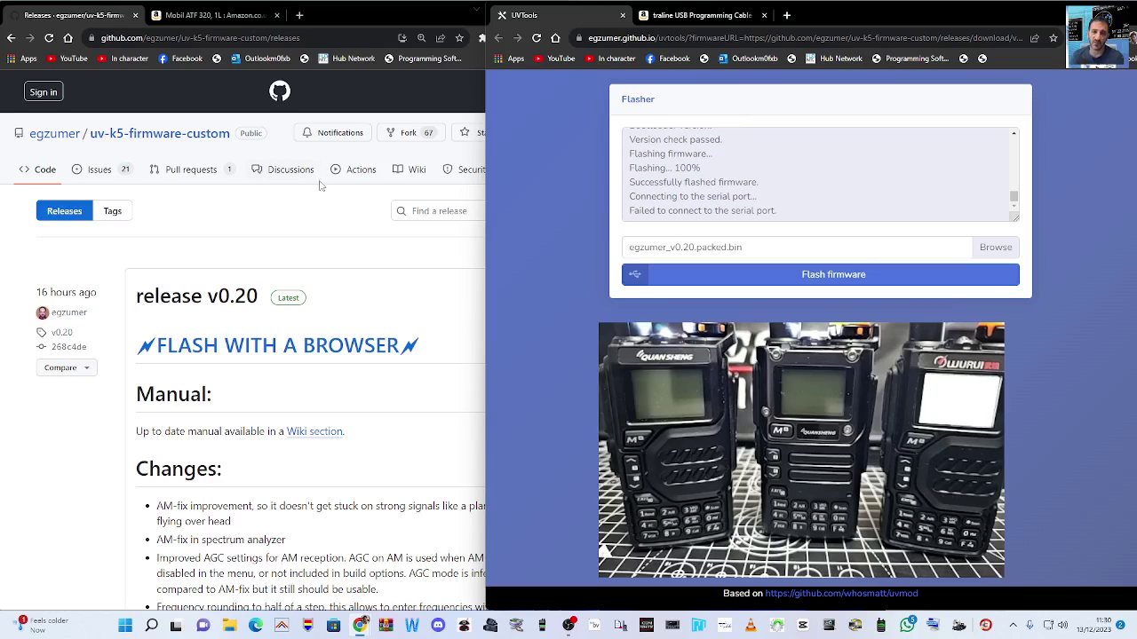
- Bring the v0.20 Changes list and the egzumer_v0.20.packed.bin asset into view, and resize the window split
scroll(398, 294, "down", 1)
scroll(399, 294, "down", 2)
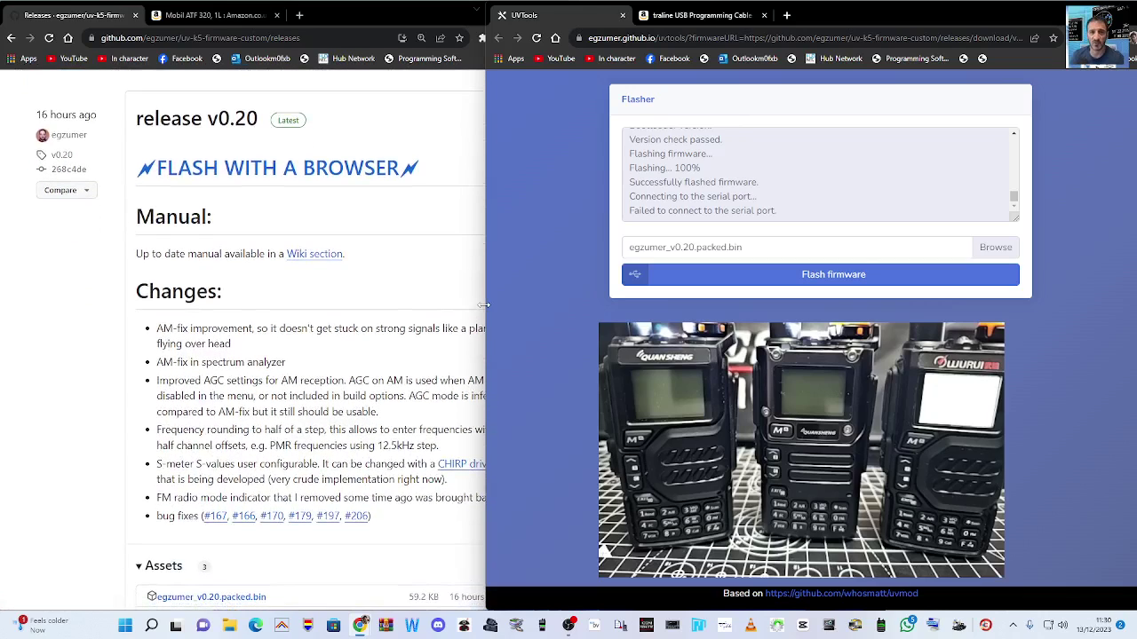
left_click_drag(486, 311, 527, 325)
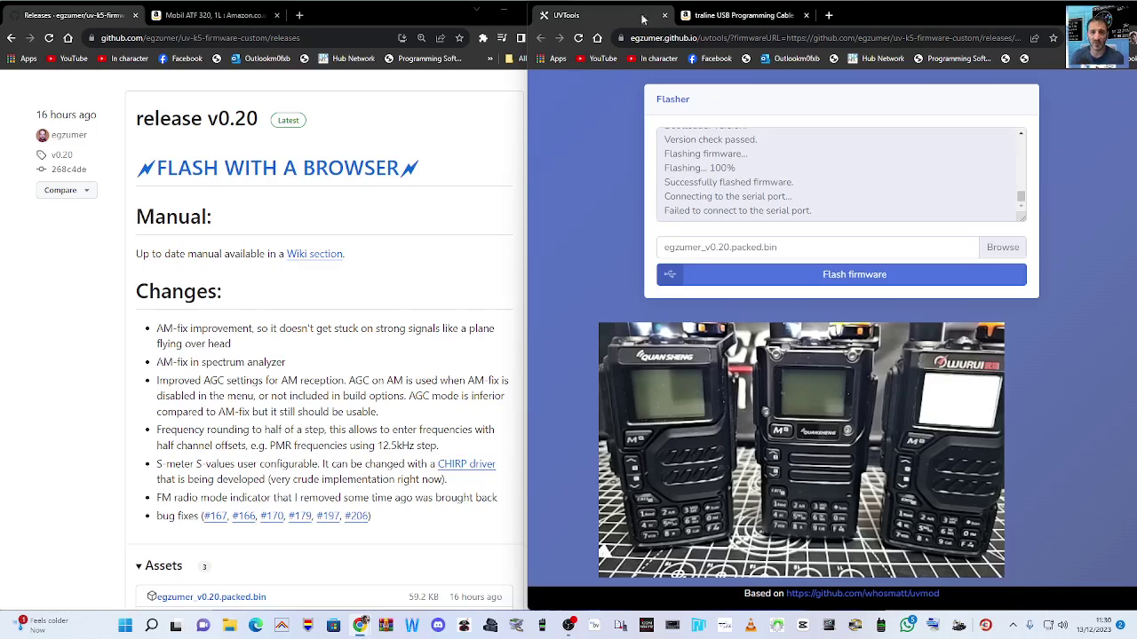
left_click(737, 15)
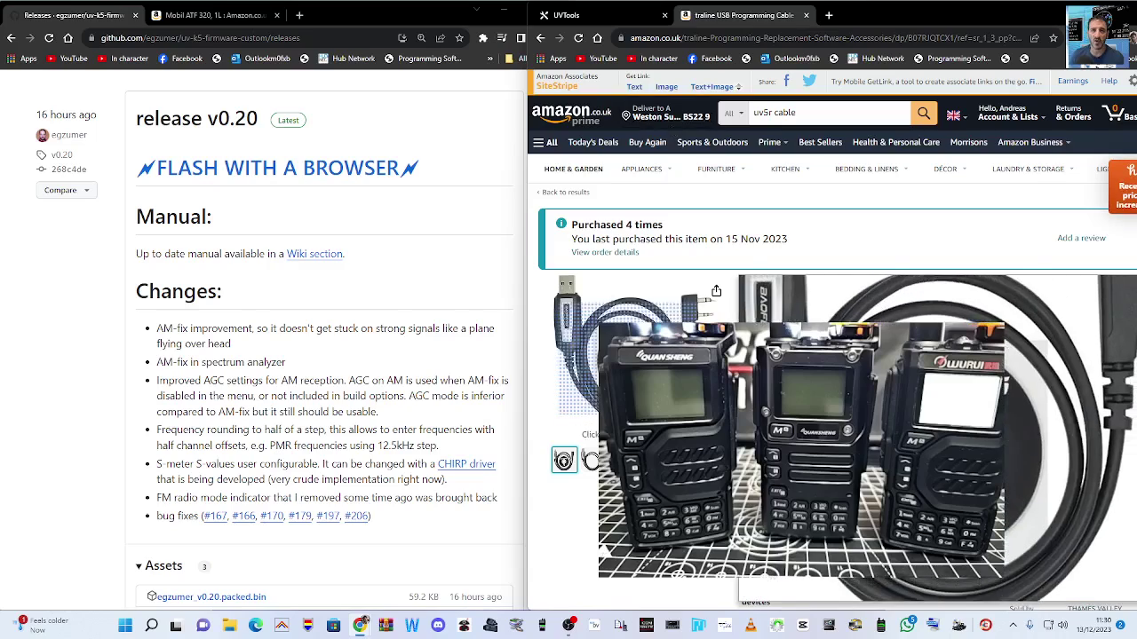
left_click(848, 303)
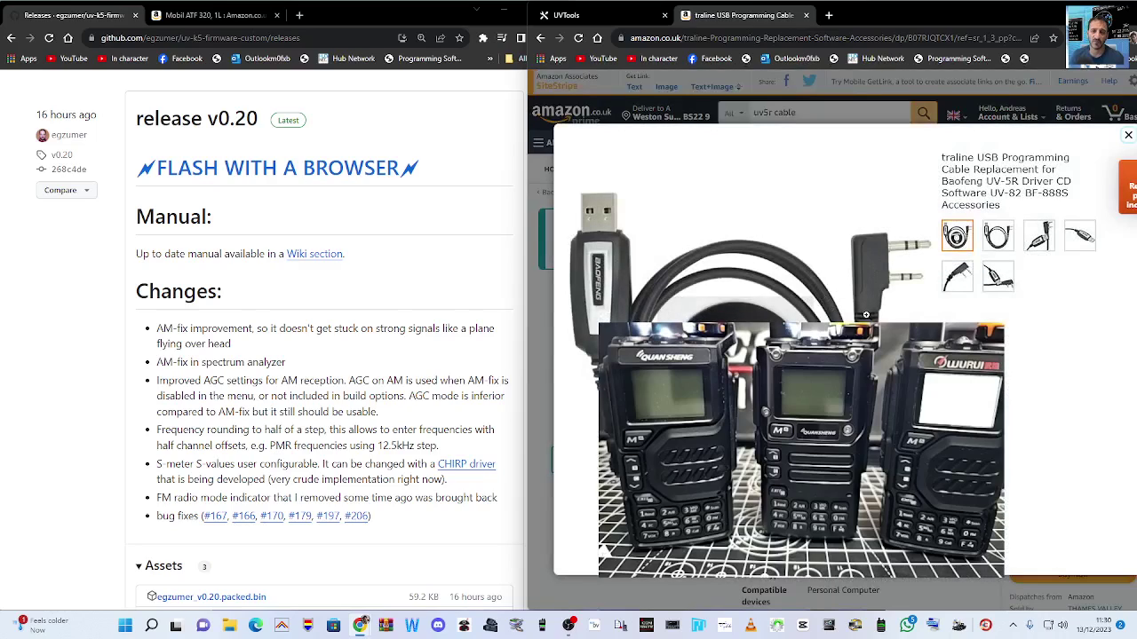
left_click(603, 16)
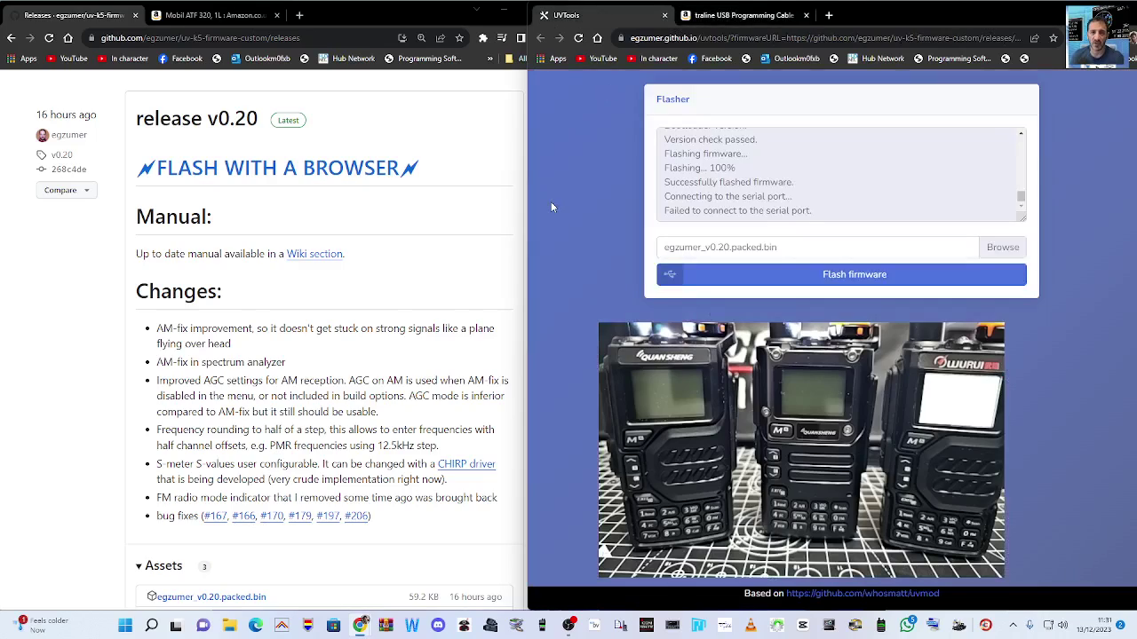
- Return the uv-k5-firmware-custom release page to its top, then put the flasher window in front
left_click(471, 155)
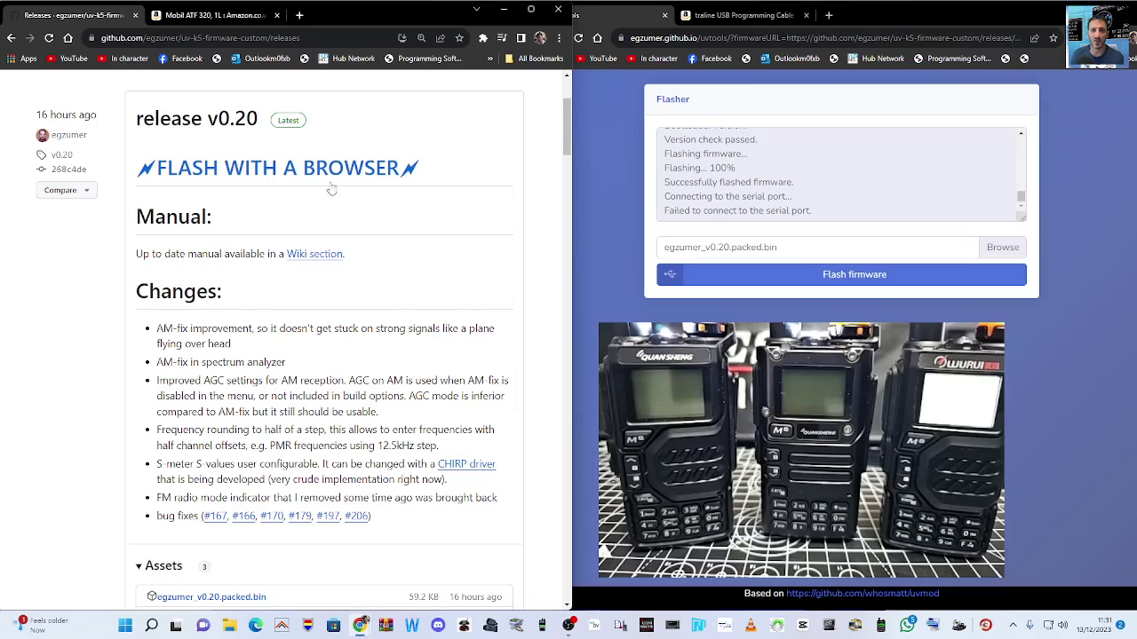
scroll(411, 314, "down", 3)
scroll(411, 314, "up", 2)
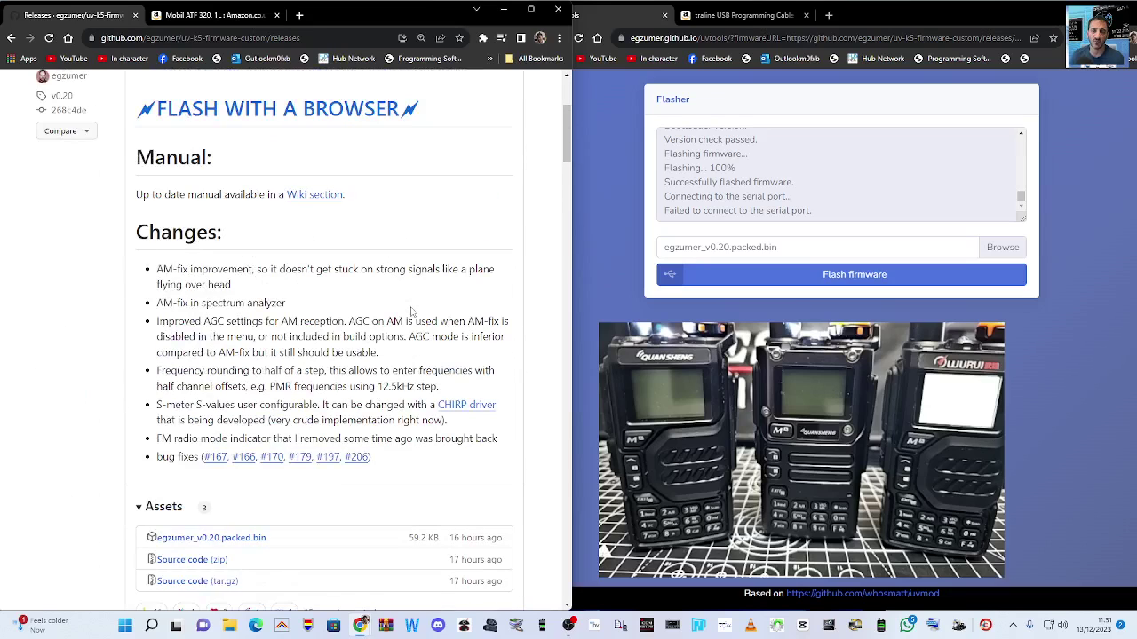
scroll(410, 310, "up", 2)
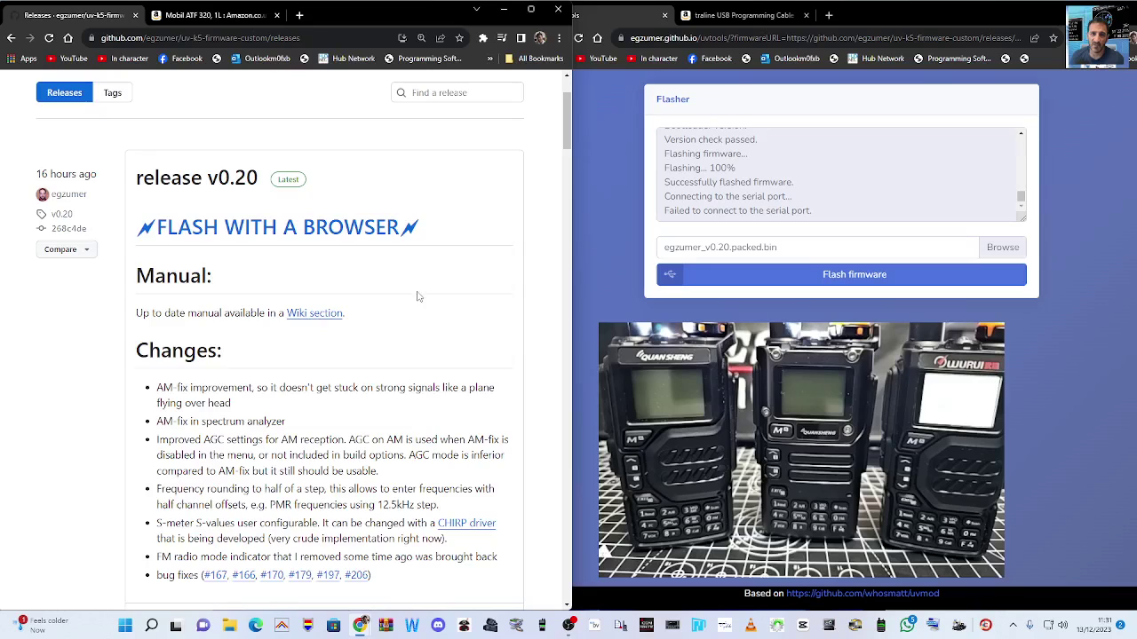
scroll(419, 295, "down", 2)
scroll(420, 296, "down", 3)
scroll(420, 296, "up", 2)
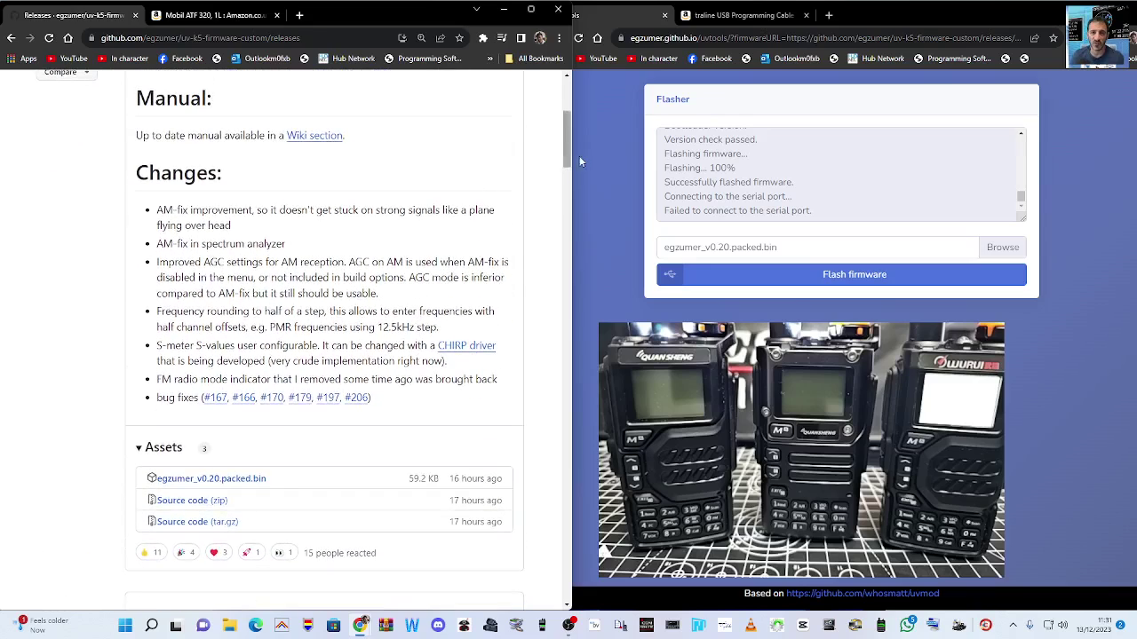
scroll(317, 267, "up", 4)
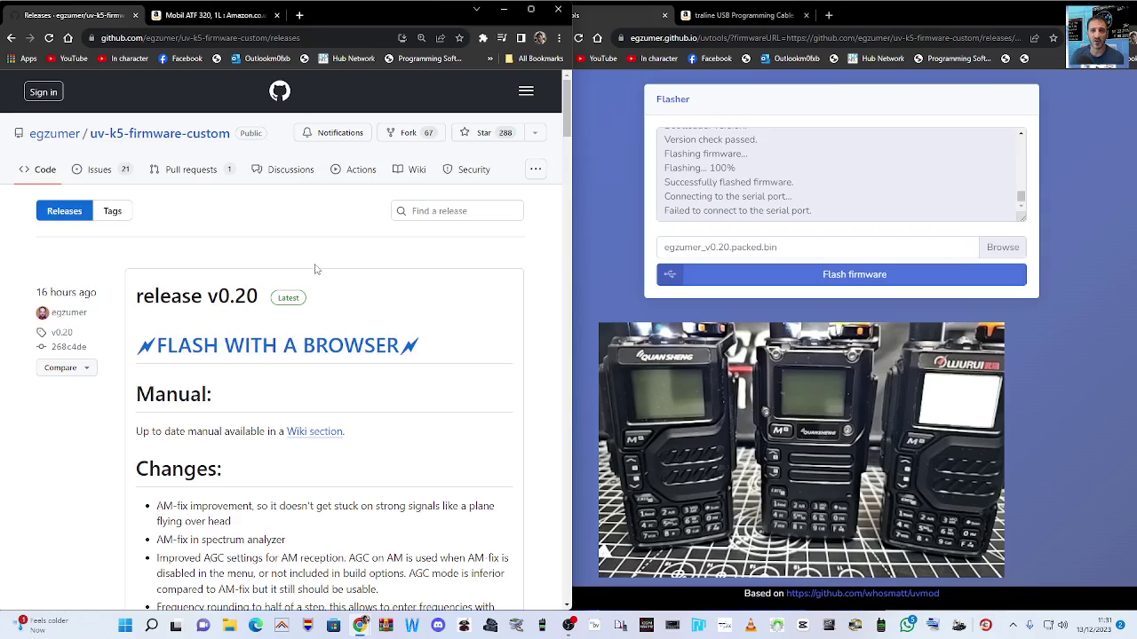
scroll(597, 272, "down", 1)
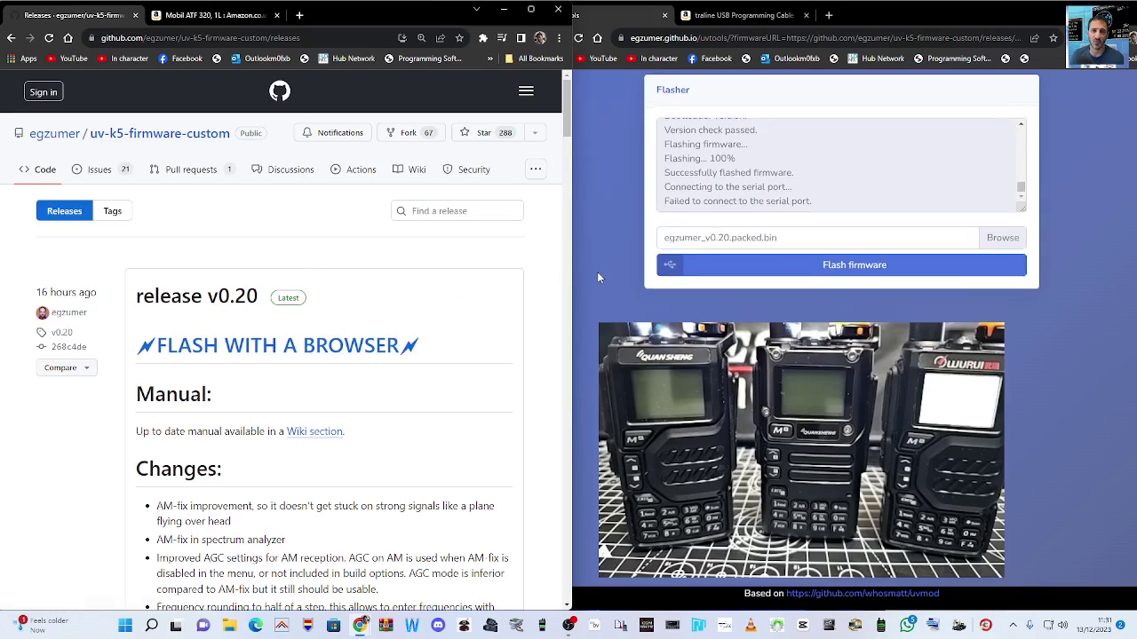
scroll(598, 278, "up", 1)
left_click(596, 147)
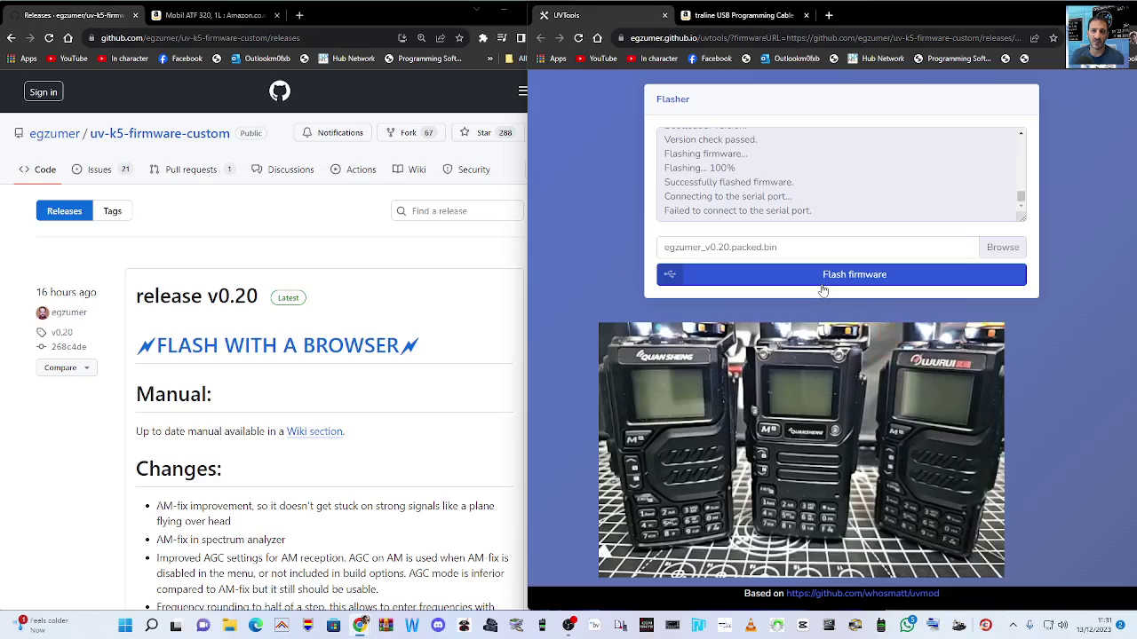
- Confirm in Device Manager's Ports (COM & LPT) that the USB-SERIAL CH340 cable is COM9, then close it
right_click(127, 629)
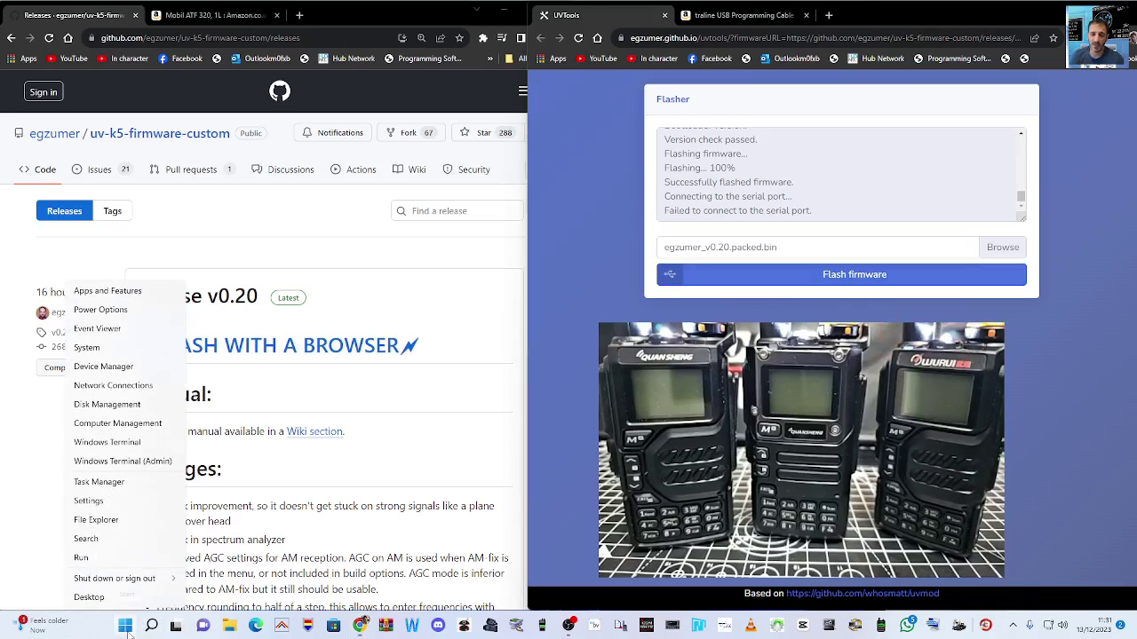
left_click(79, 367)
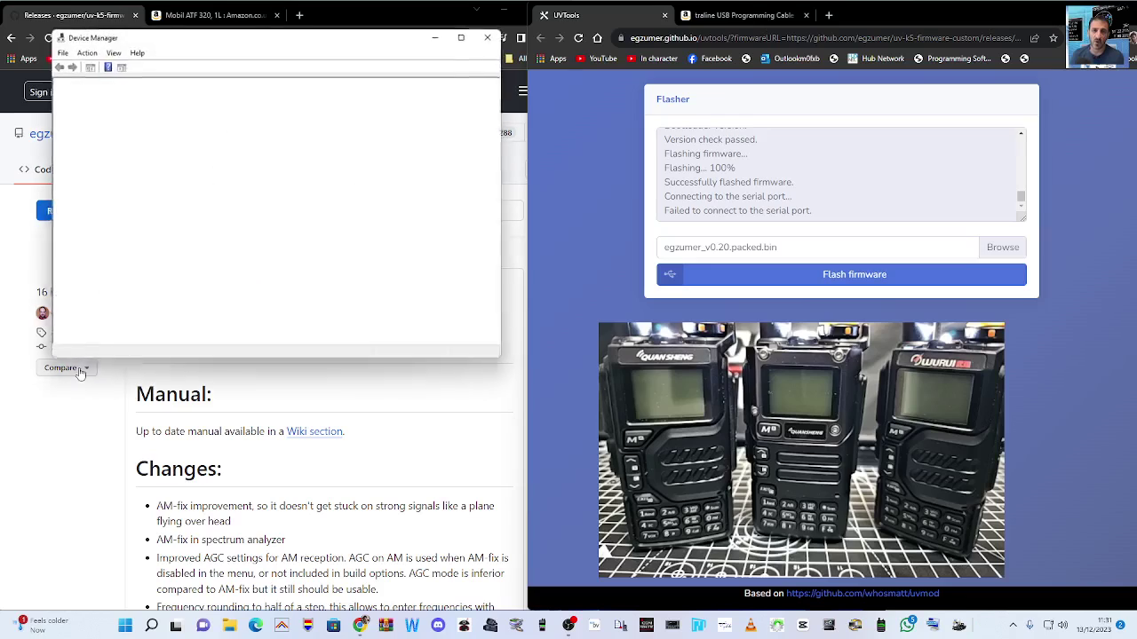
left_click_drag(231, 39, 216, 174)
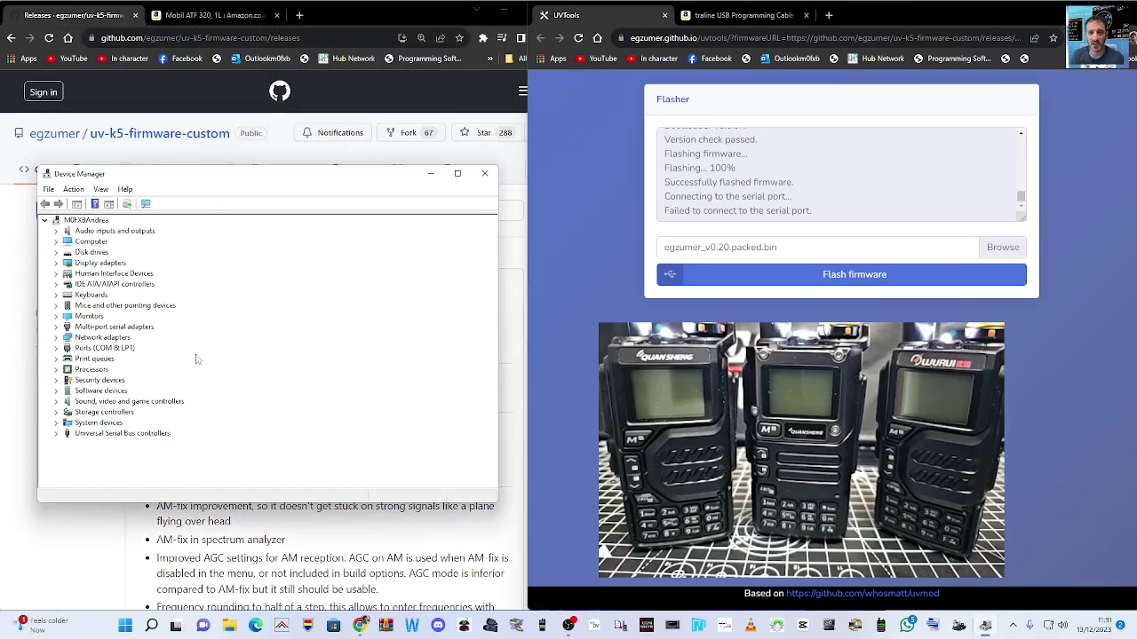
double_click(111, 348)
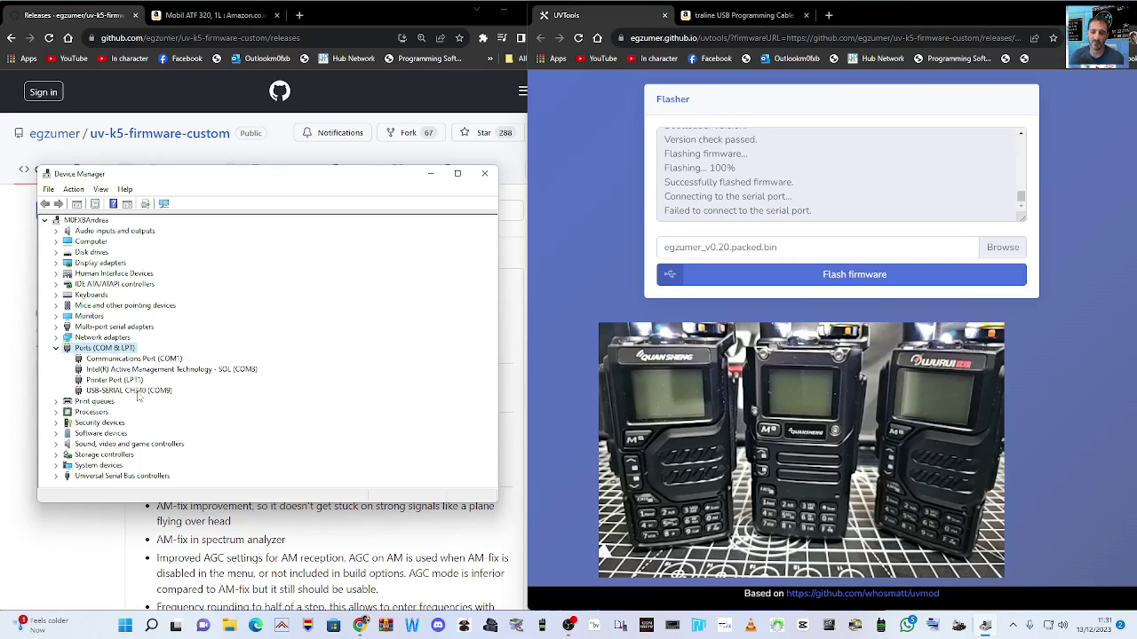
left_click(484, 173)
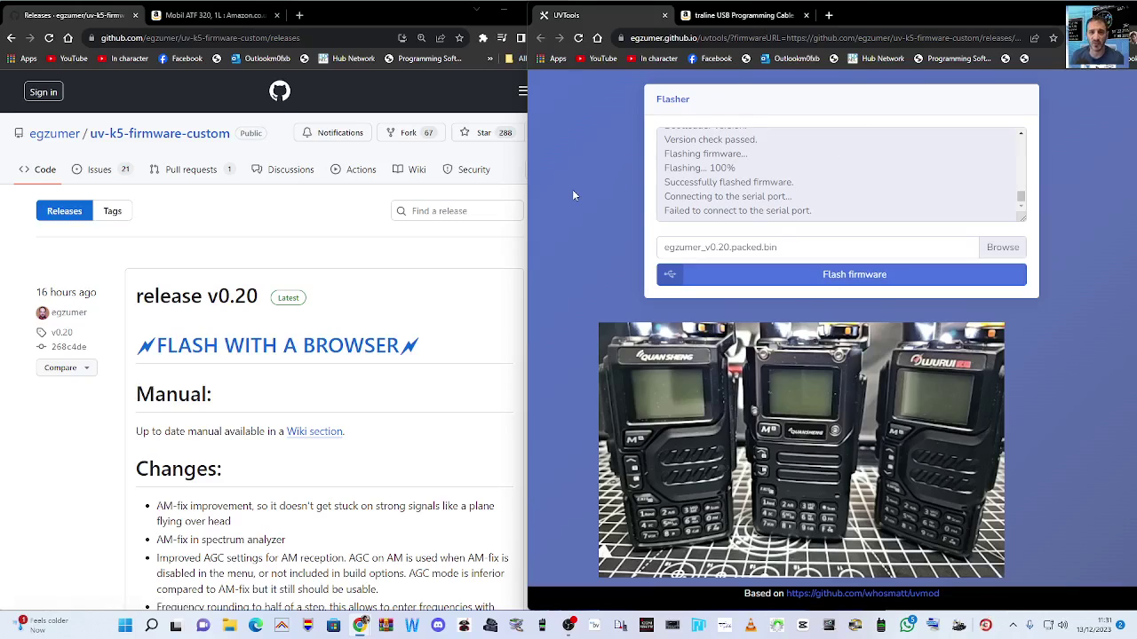
- Flash egzumer_v0.20.packed.bin to the first radio through the USB Serial (COM9) port
left_click(766, 275)
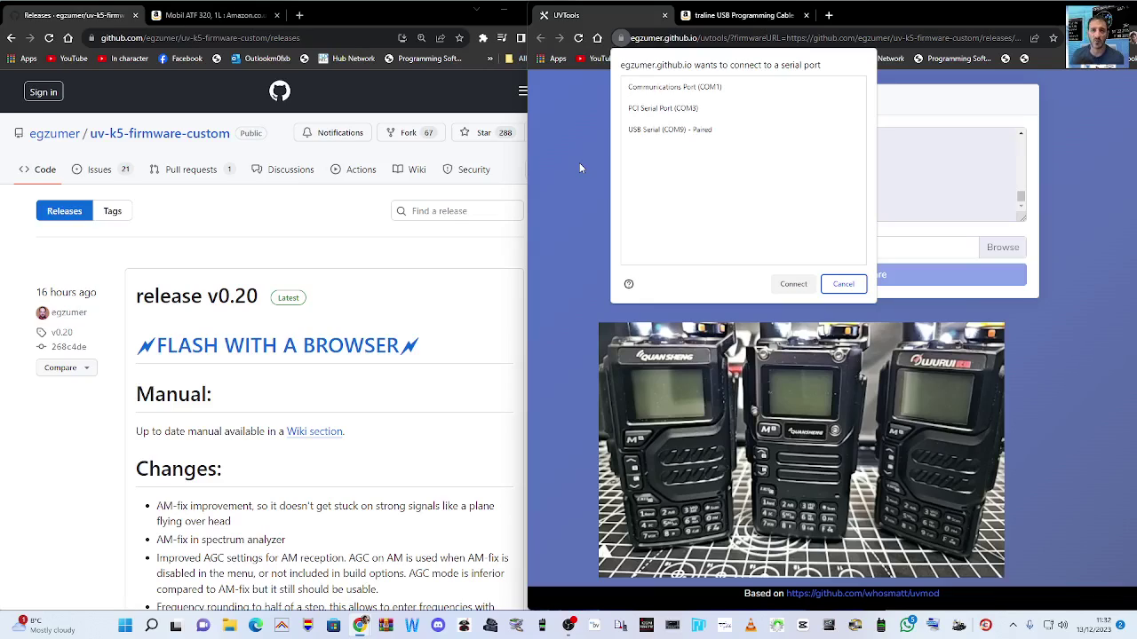
left_click(645, 133)
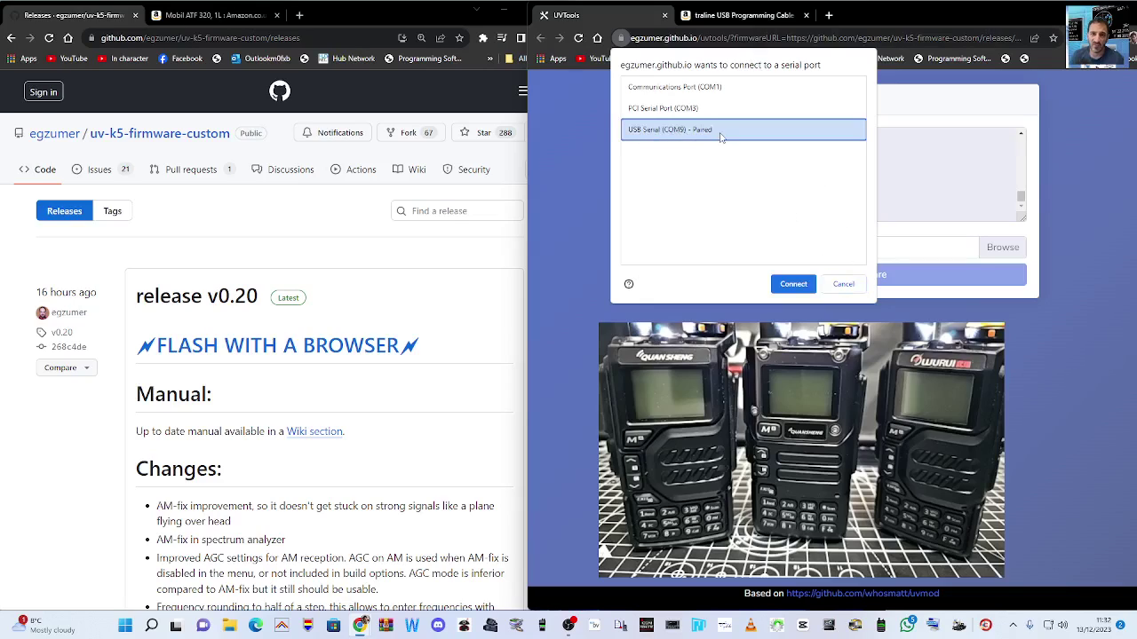
left_click(794, 284)
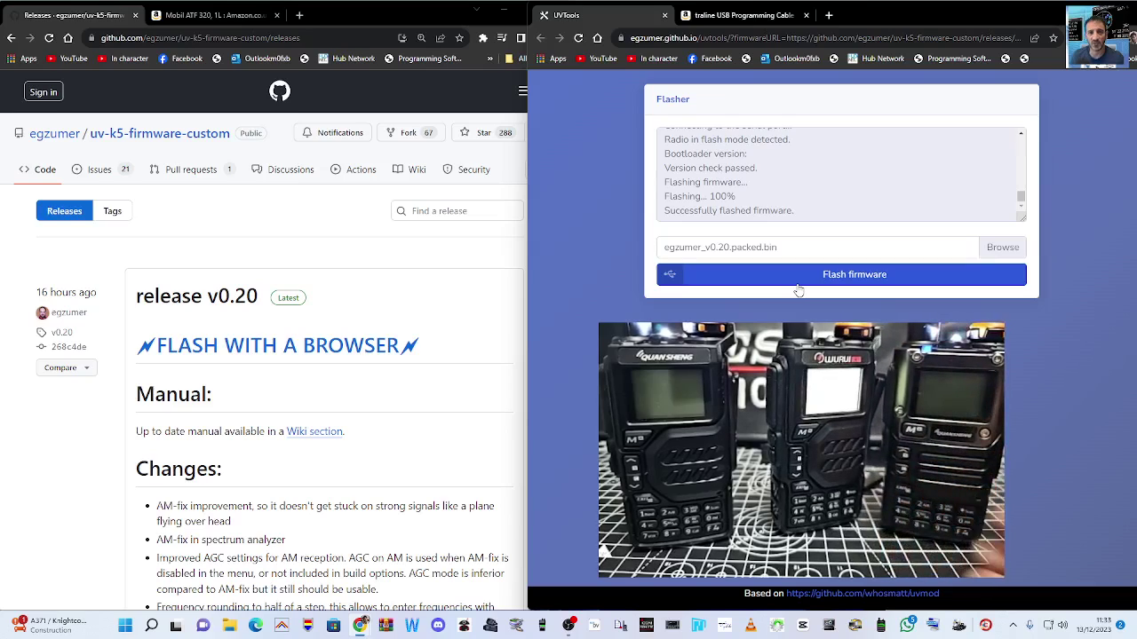
- Flash the next radio (bootloader 2.00.06) with egzumer v0.20 over USB Serial (COM9)
left_click(798, 278)
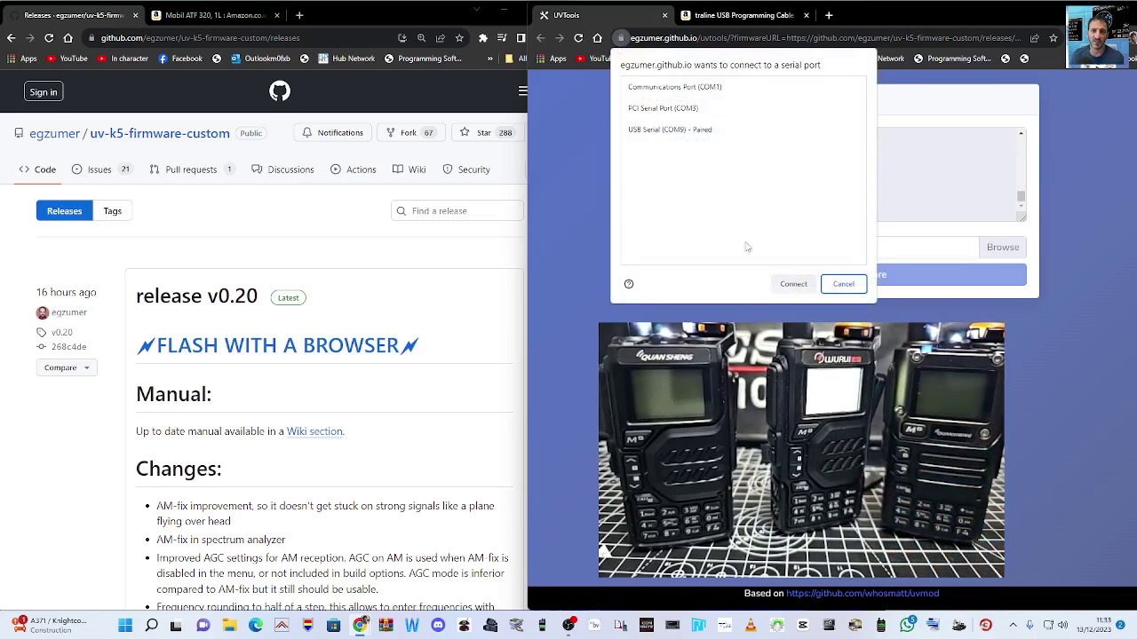
left_click(662, 133)
left_click(794, 284)
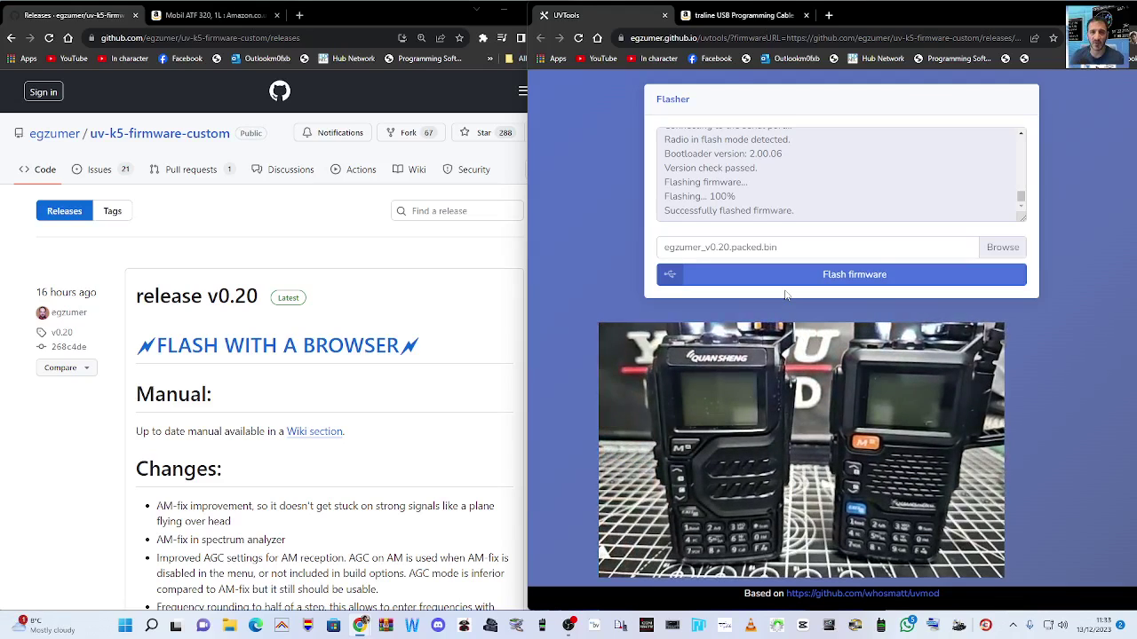
- Flash the radio with bootloader 4.00.01 with egzumer v0.20 over its USB serial port
left_click(840, 277)
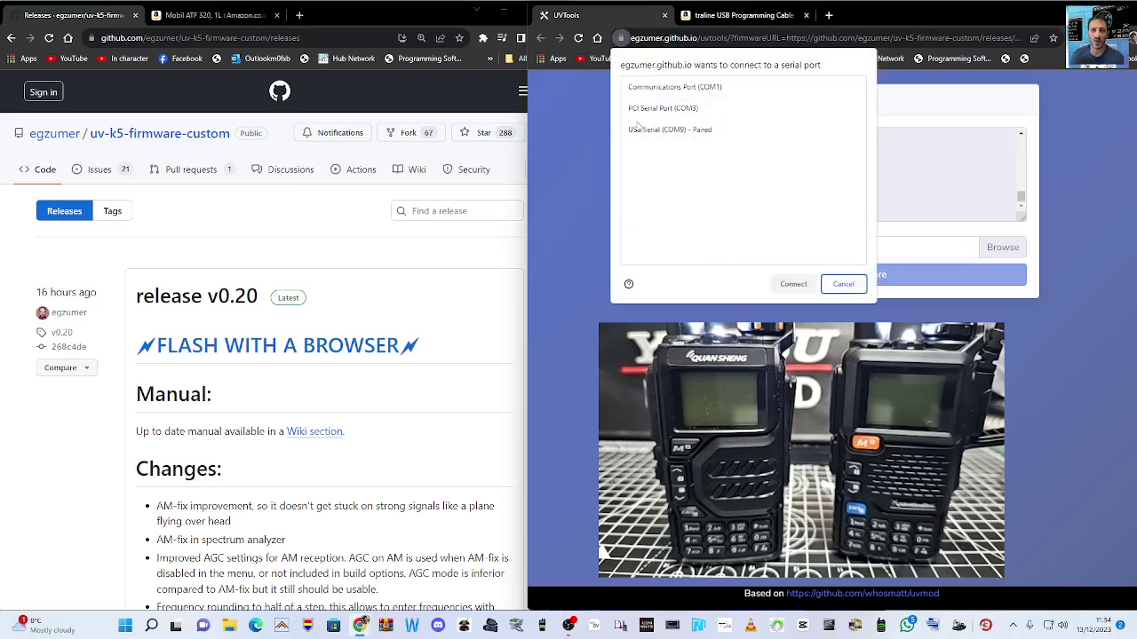
left_click(641, 132)
left_click(785, 285)
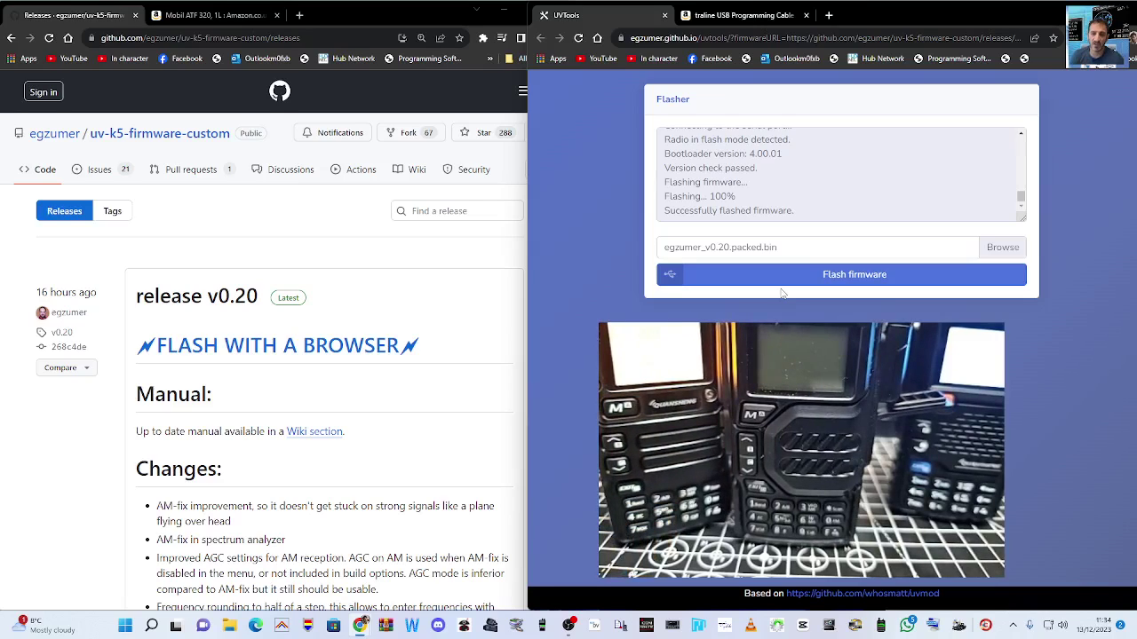
- Start flashing the last radio (bootloader 2.00.06) with egzumer v0.20 over USB Serial (COM9)
left_click(840, 279)
left_click(632, 129)
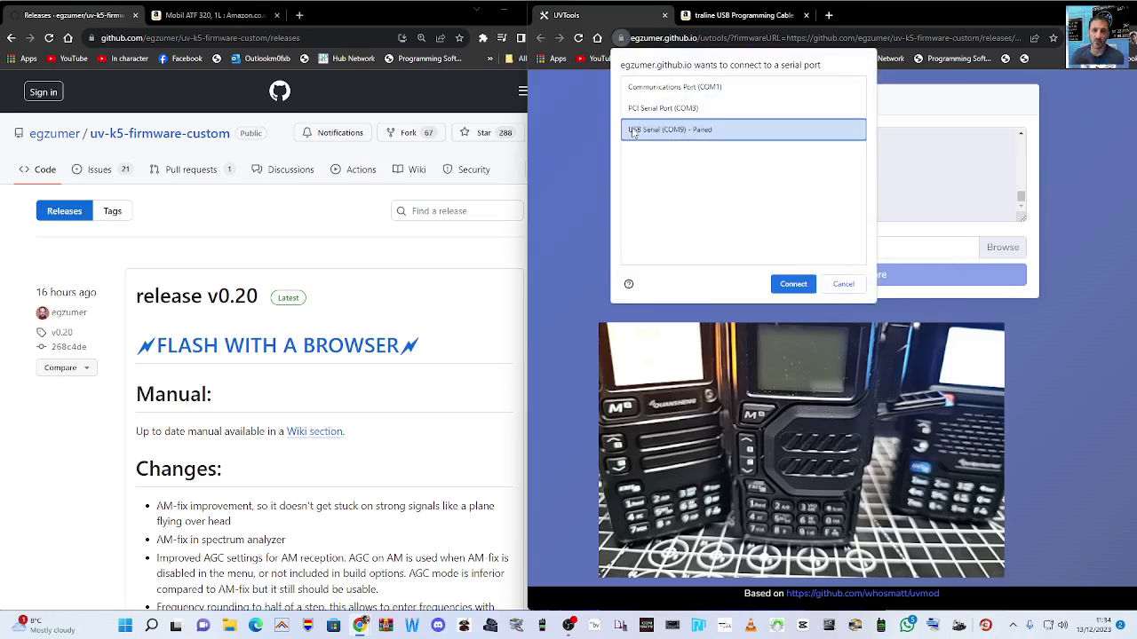
left_click(795, 284)
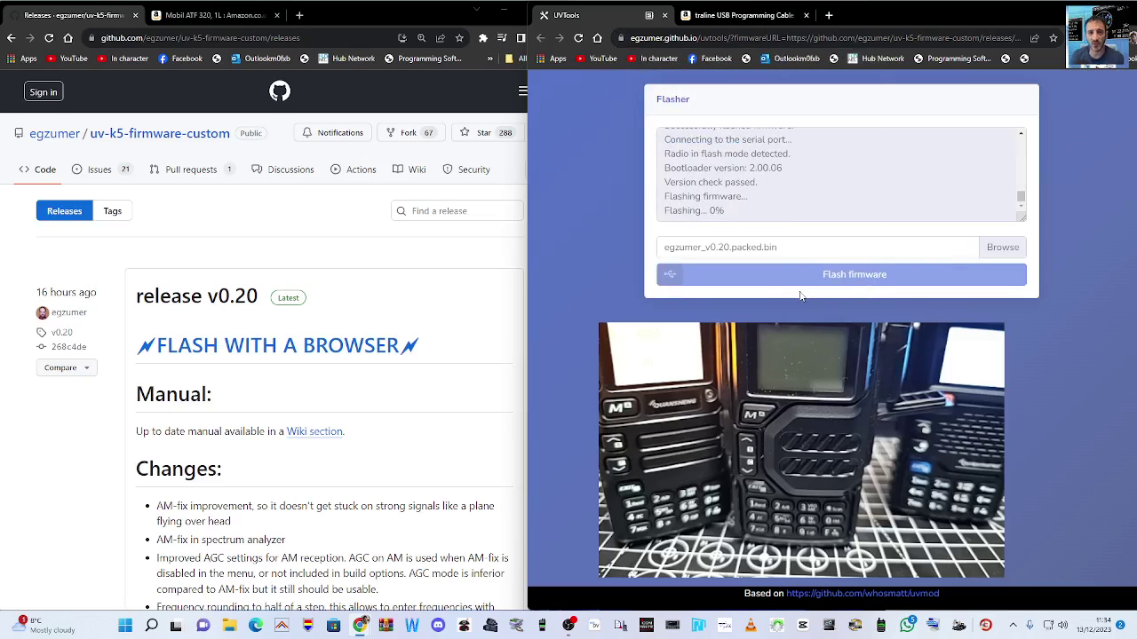